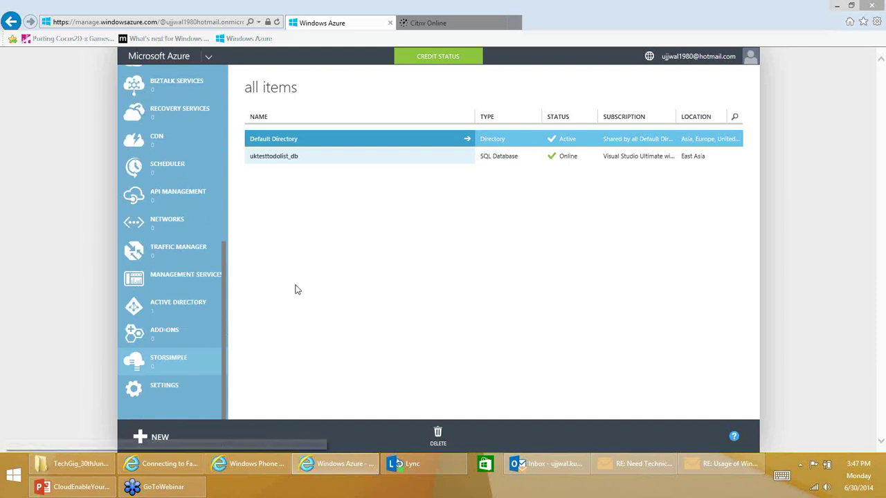
View the empty CDN page, then start and cancel a Quick Create CDN endpoint with no origin domains.
drag(227, 327, 221, 257)
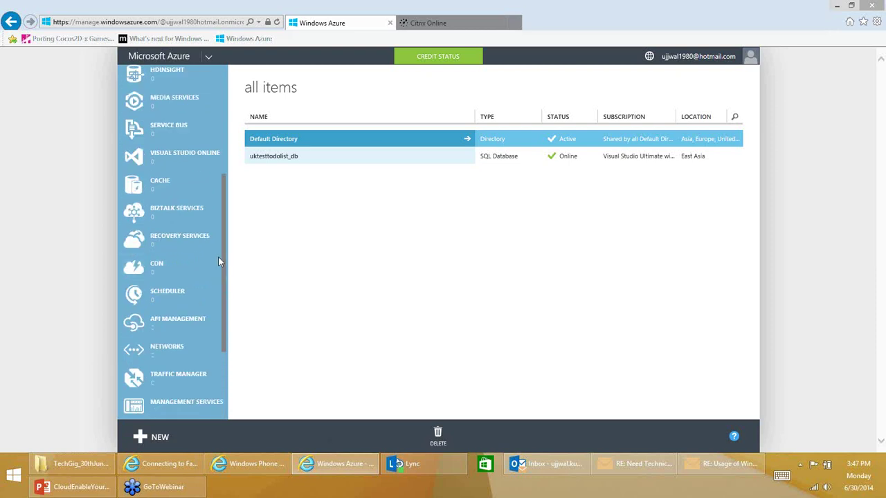
click(156, 275)
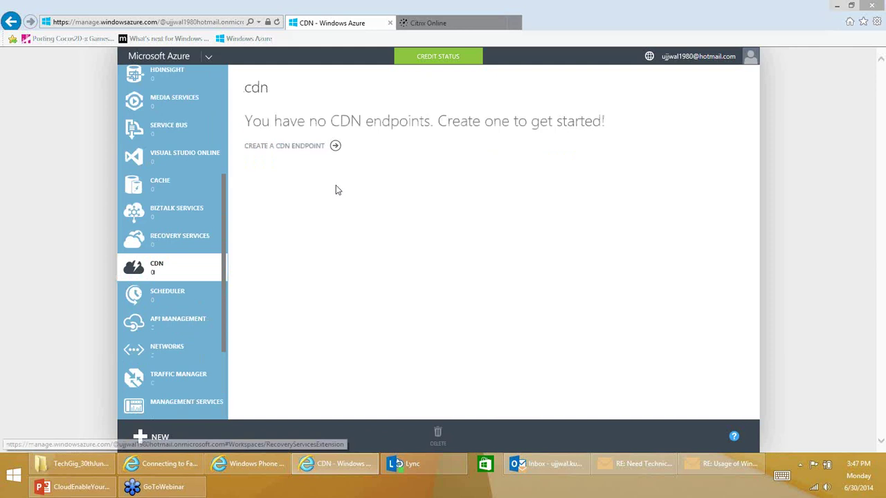
click(335, 147)
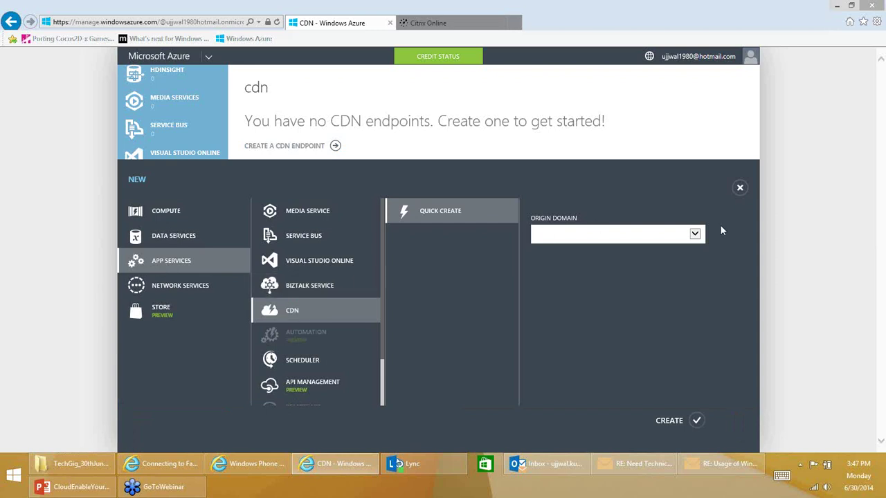
click(695, 234)
click(556, 346)
click(325, 109)
Go to the Storage page, which shows no storage accounts yet.
scroll(226, 175, up, 1)
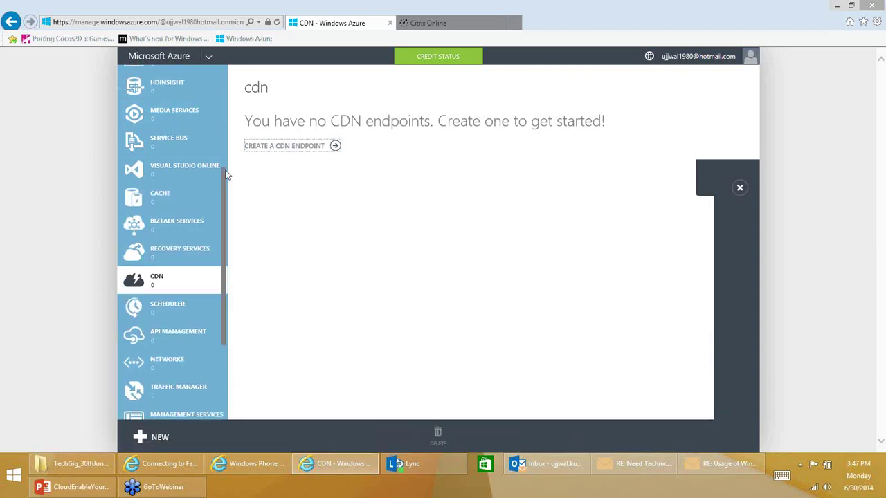
scroll(227, 169, up, 1)
scroll(229, 166, up, 3)
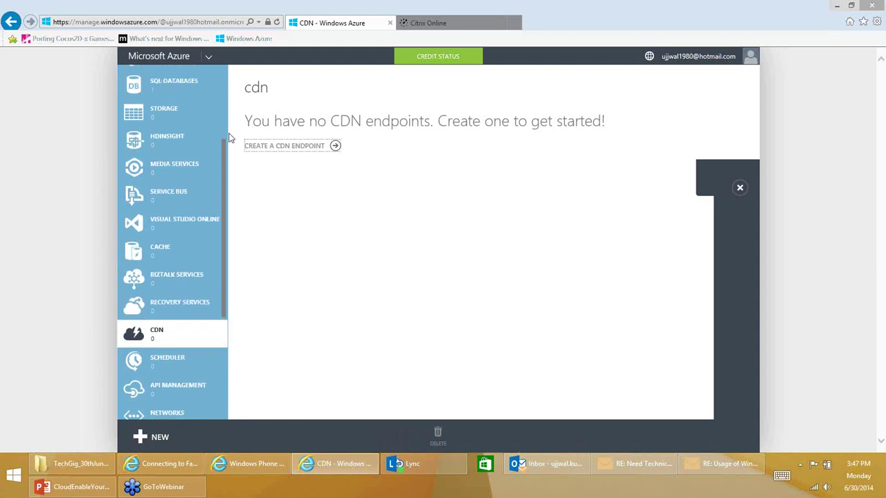
click(171, 173)
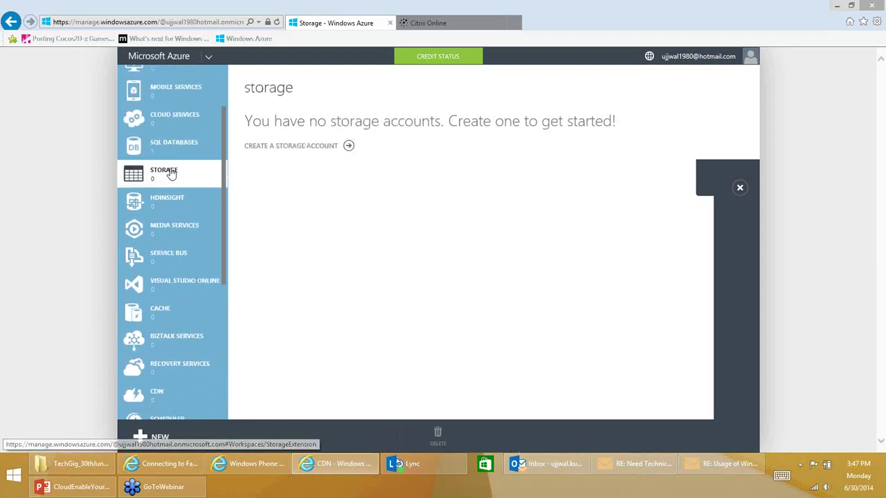
Create storage account with URL ujjtestgame1, location East Asia, and Locally Redundant replication.
click(349, 147)
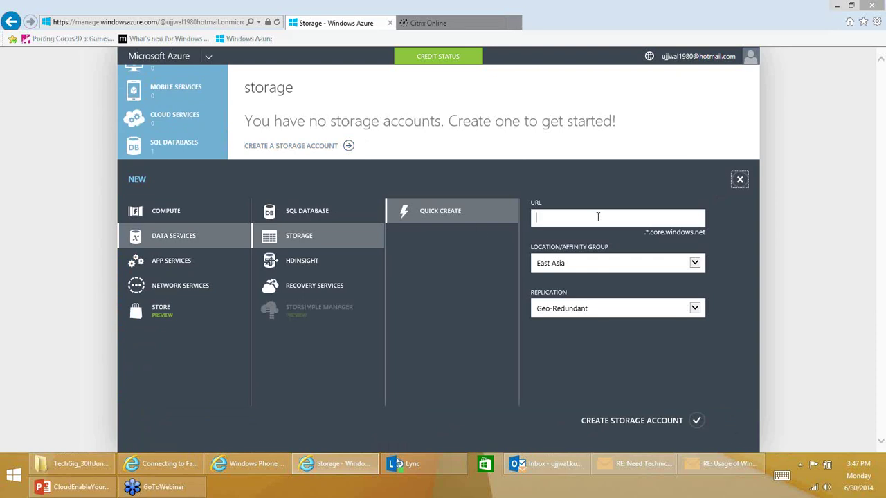
text(ujjtestgame1)
click(699, 267)
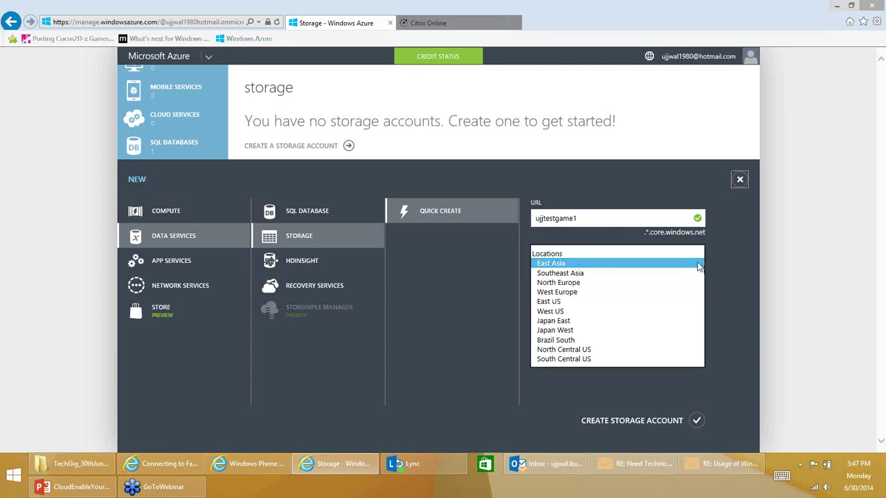
click(698, 264)
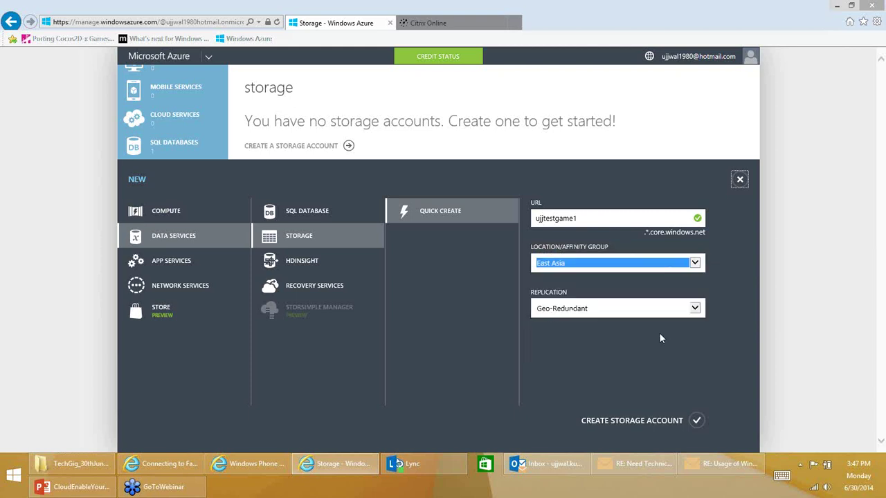
click(696, 310)
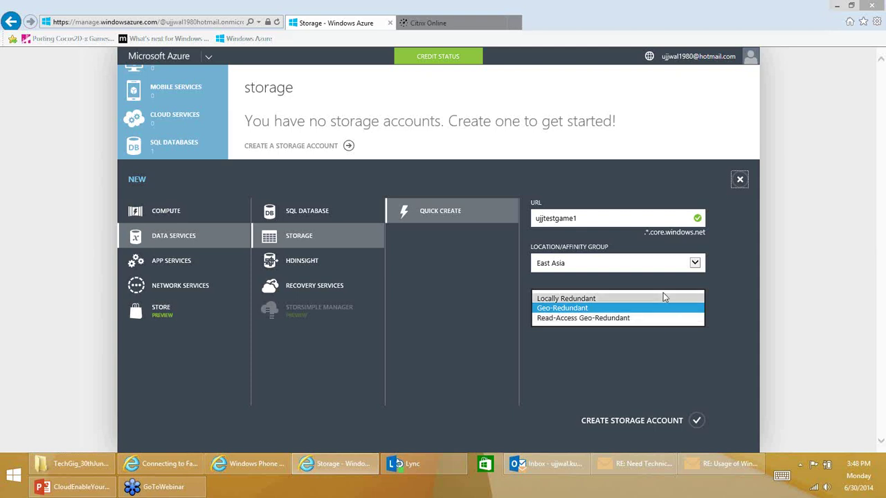
click(663, 296)
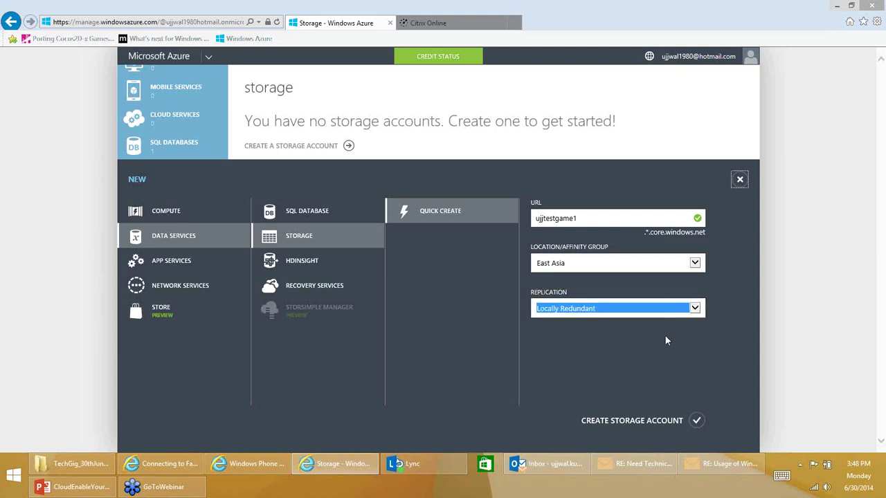
click(697, 421)
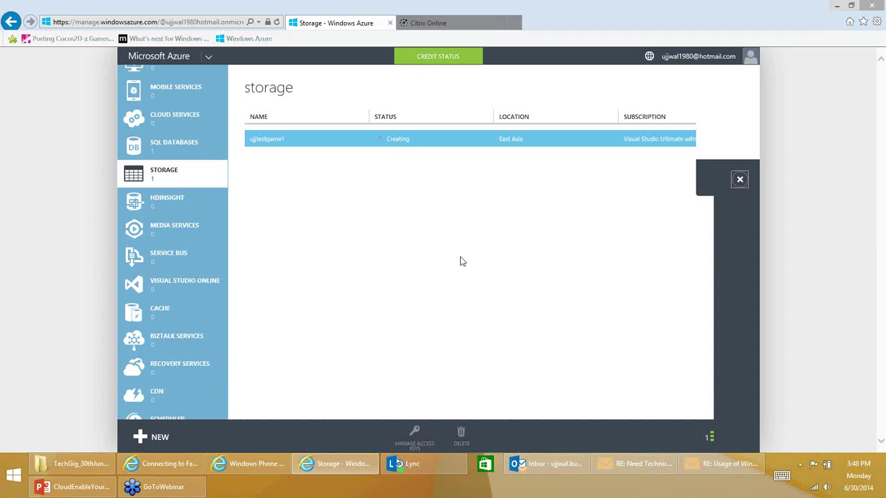
On the SQL databases page, bring up the New > Data Services > SQL Database options.
click(179, 153)
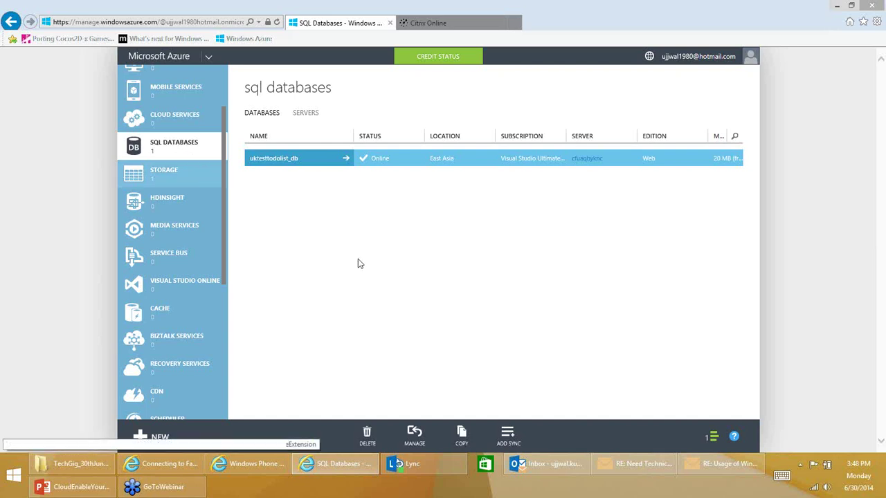
click(158, 439)
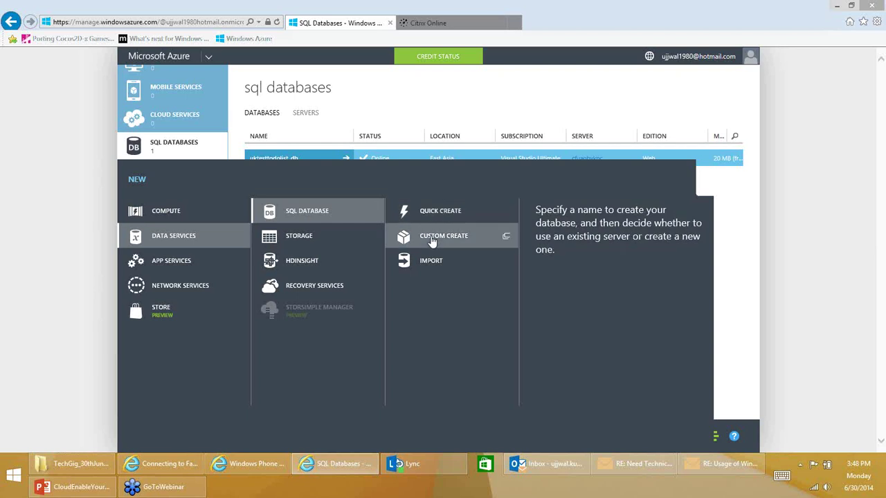
Start a custom SQL database and name it ujjTestGame1.
click(432, 239)
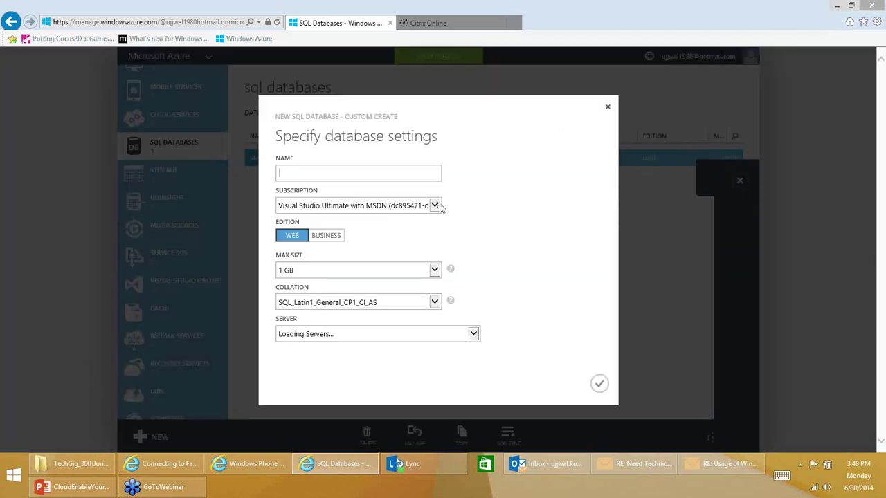
click(434, 204)
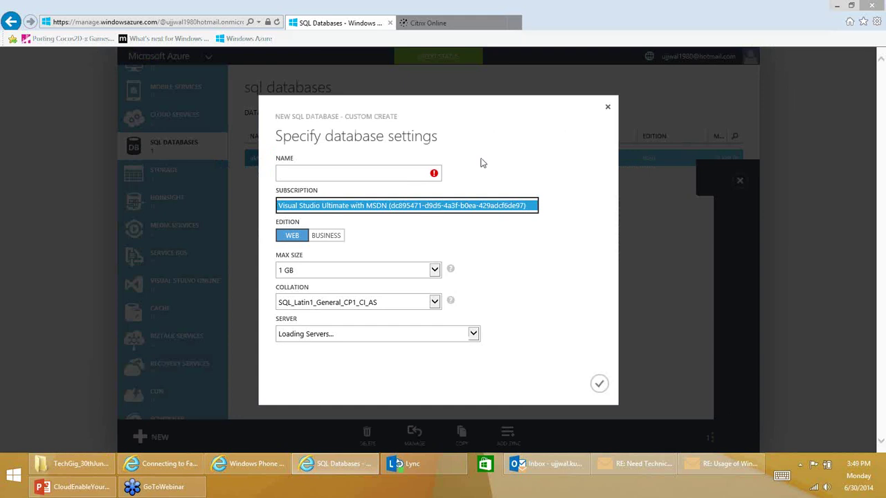
click(351, 175)
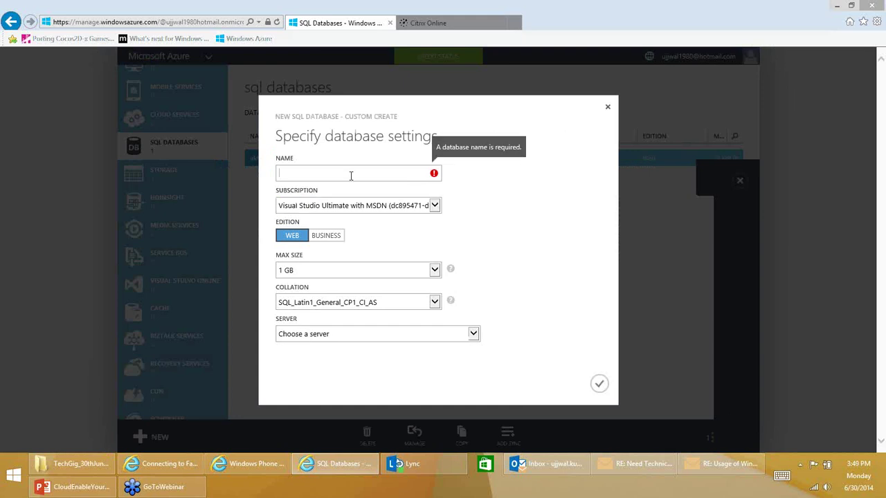
text(ujjwa)
key(BackSpace)
key(BackSpace)
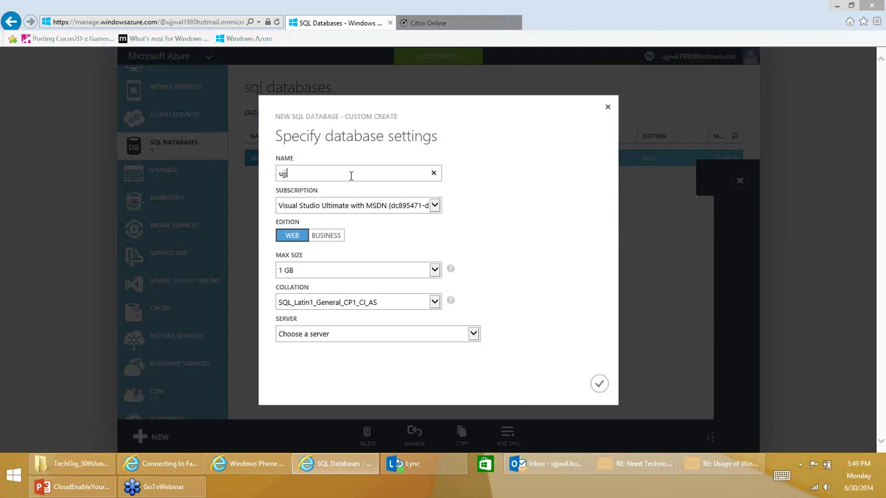
text(TestGame1)
key(Tab)
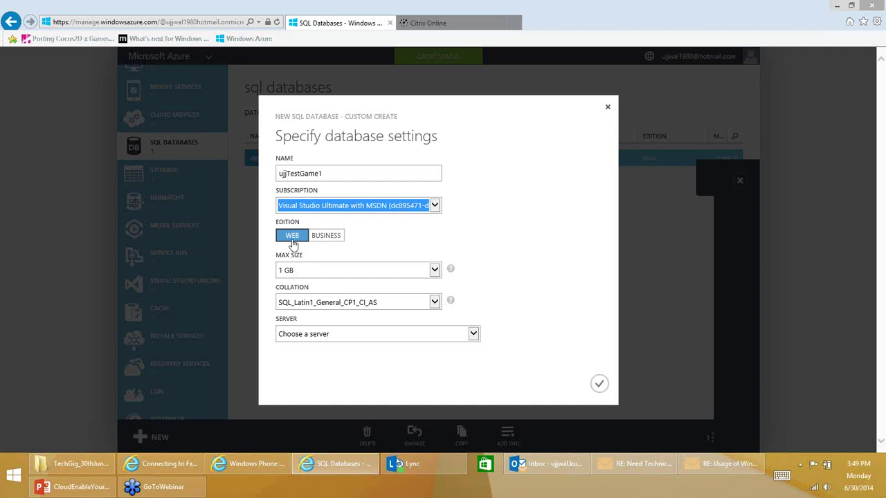
Keep 1 GB maximum size, choose server cfuaqbyknc (East Asia), and create the database.
click(436, 270)
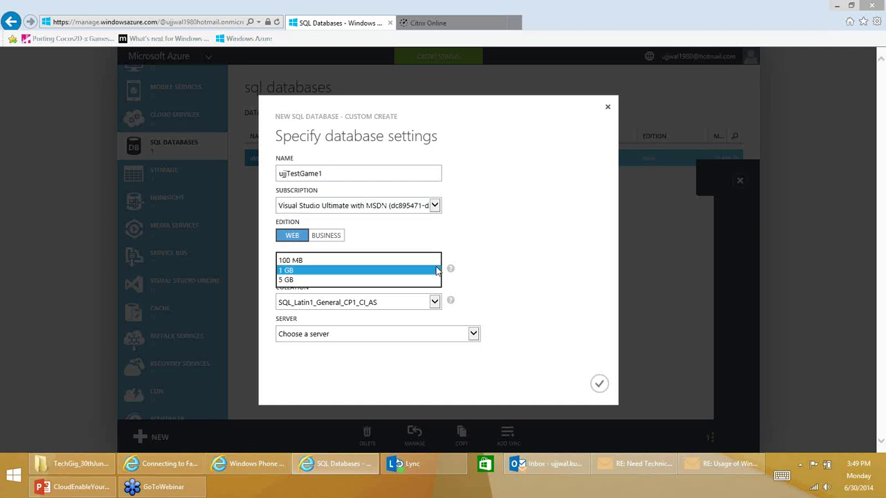
click(404, 274)
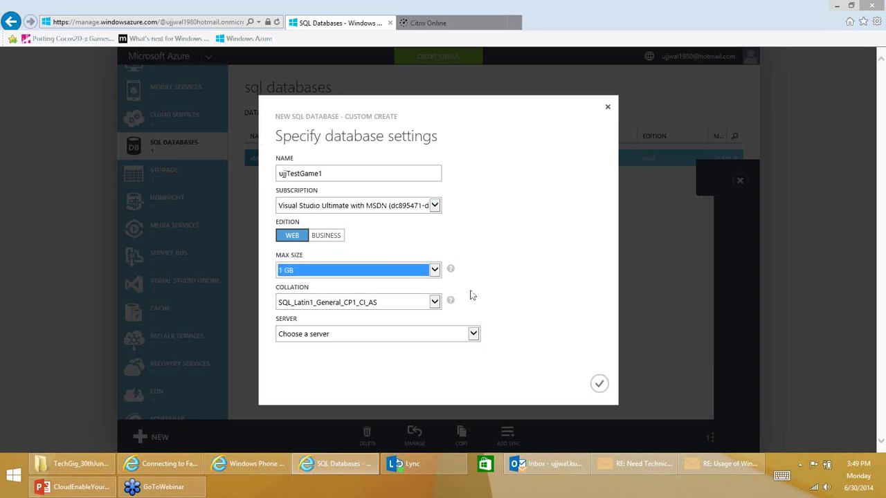
click(450, 303)
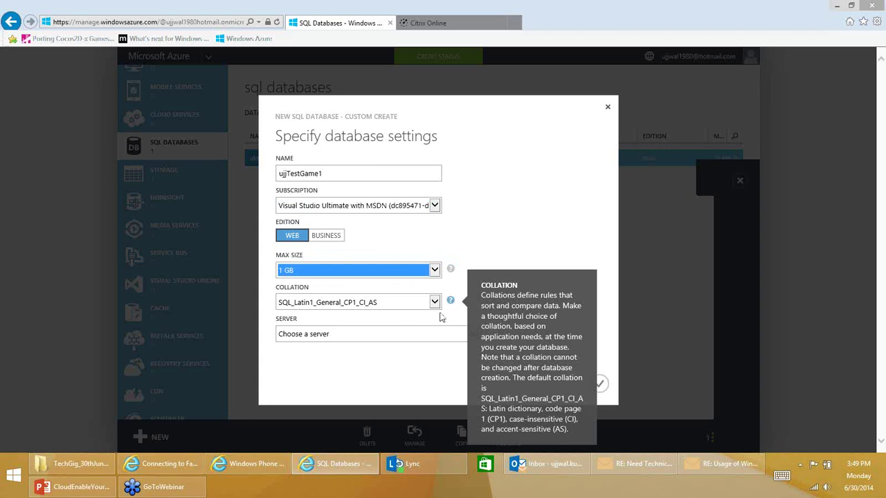
click(473, 334)
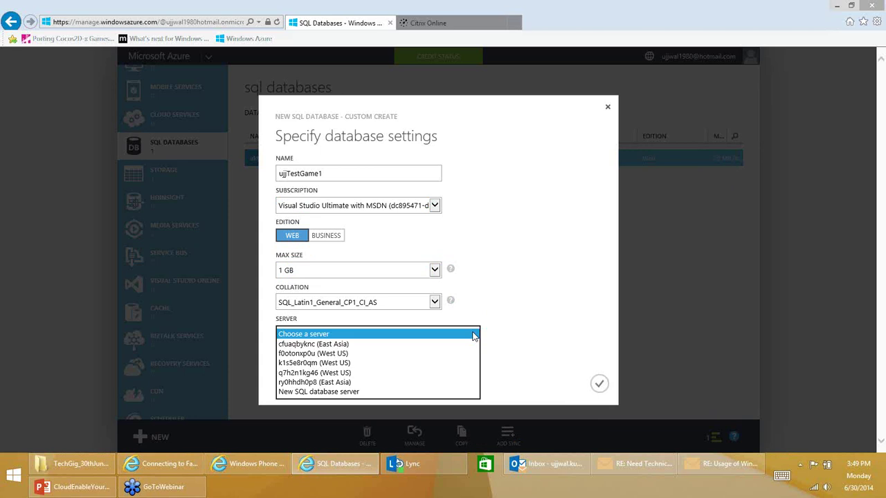
click(427, 344)
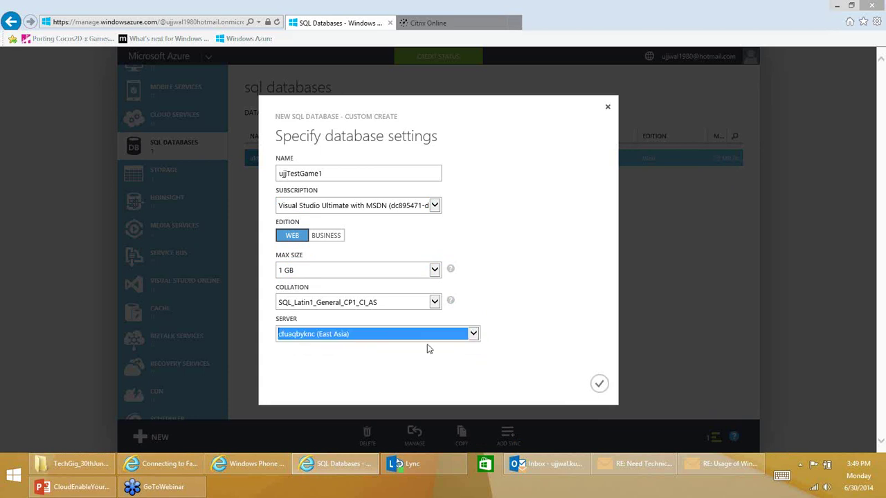
click(599, 384)
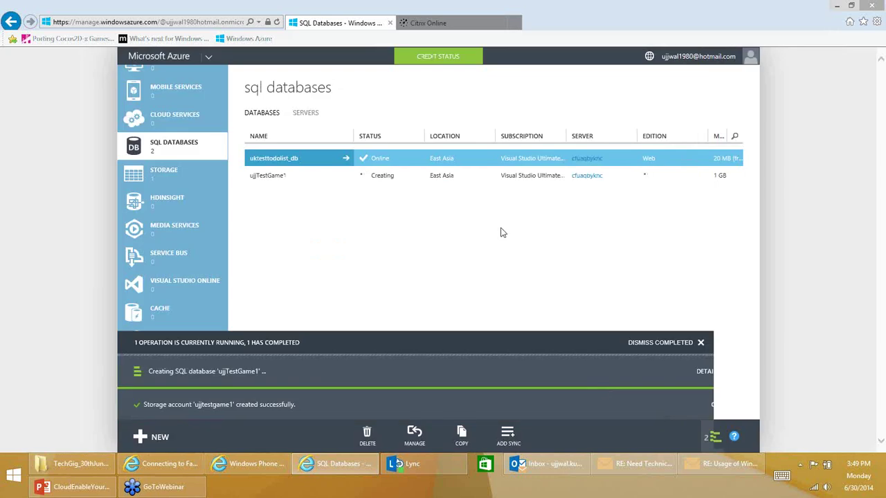
Check that ujjtestgame1 is online, view its access keys, then return to the SQL databases list.
click(167, 183)
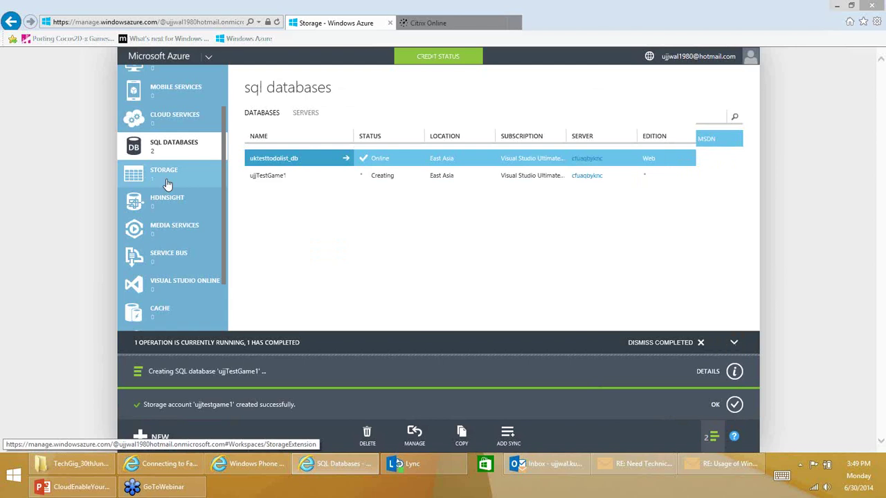
click(378, 291)
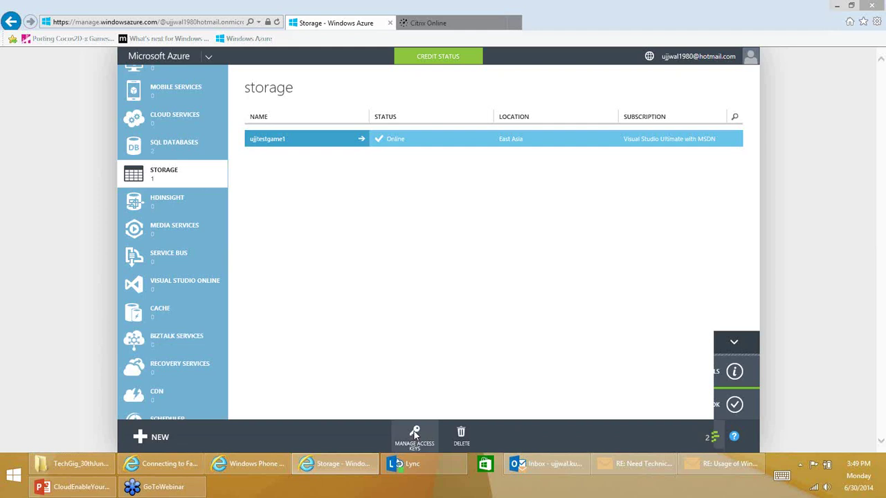
click(415, 434)
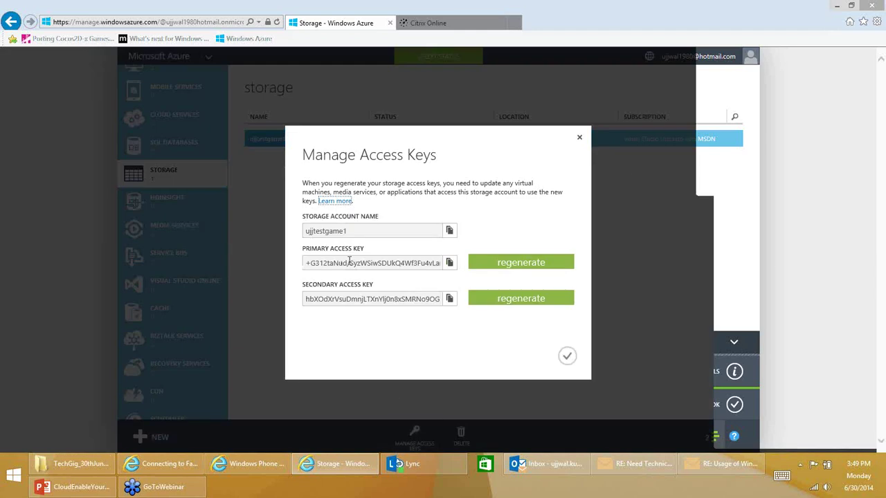
click(580, 139)
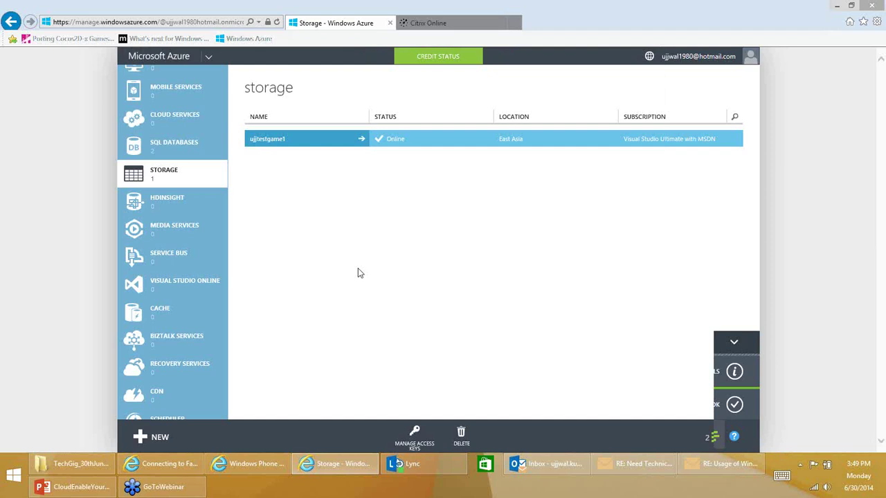
click(173, 149)
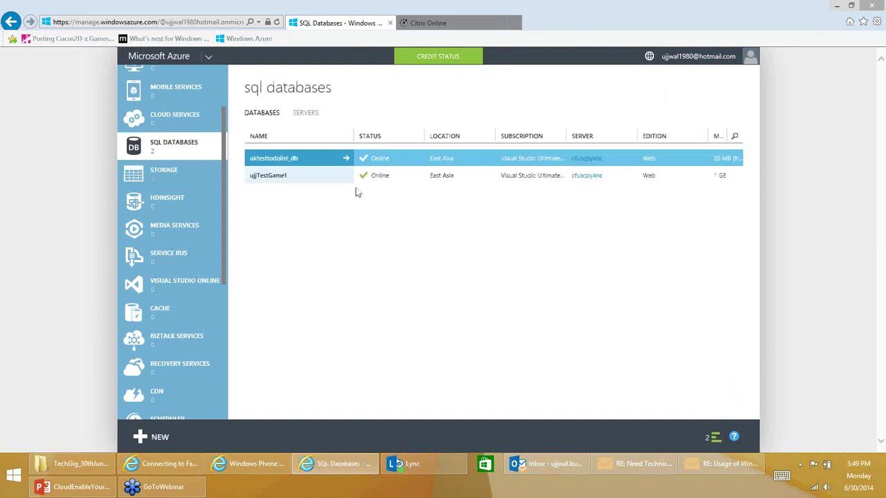
Add a firewall rule for the current IP on ujjTestGame1 and choose to manage it now.
click(309, 183)
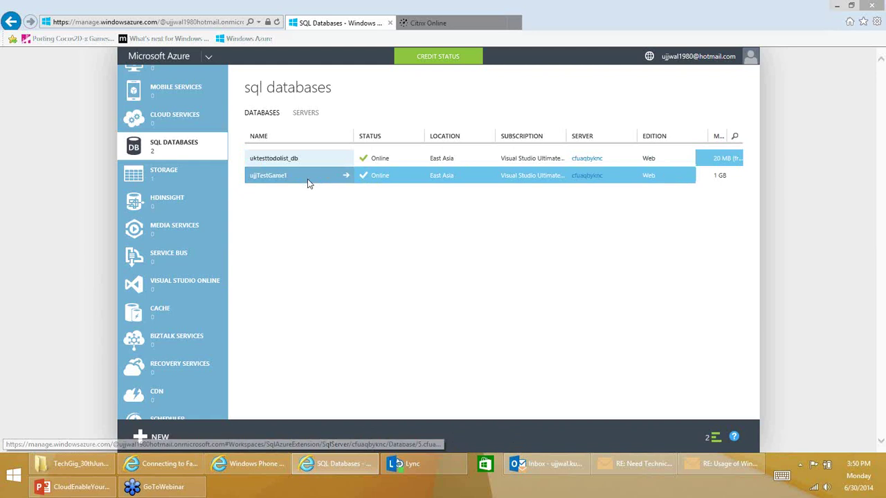
click(310, 182)
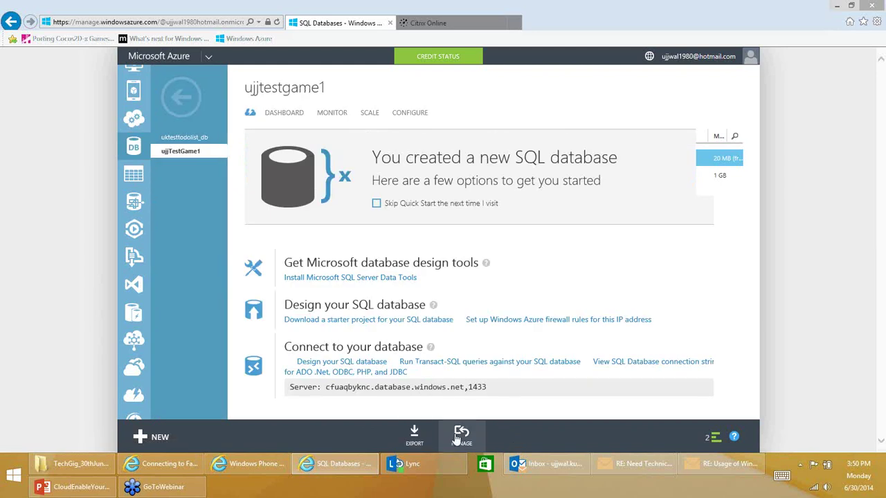
click(486, 319)
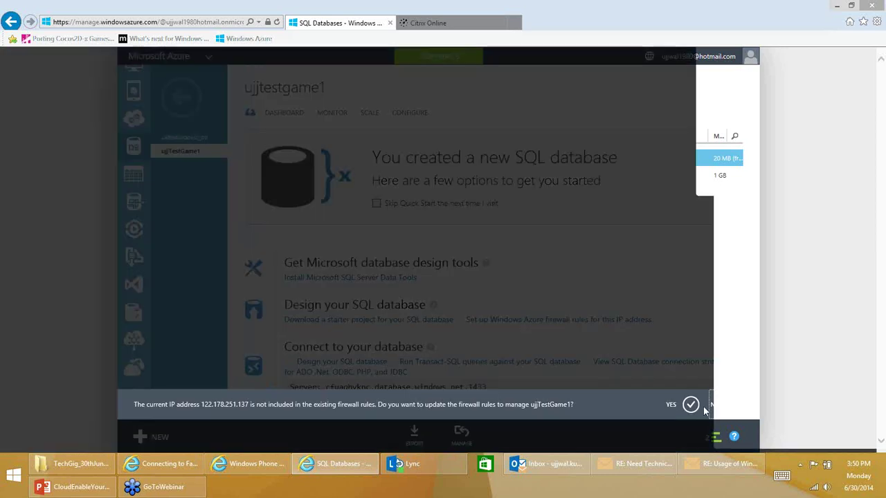
click(690, 407)
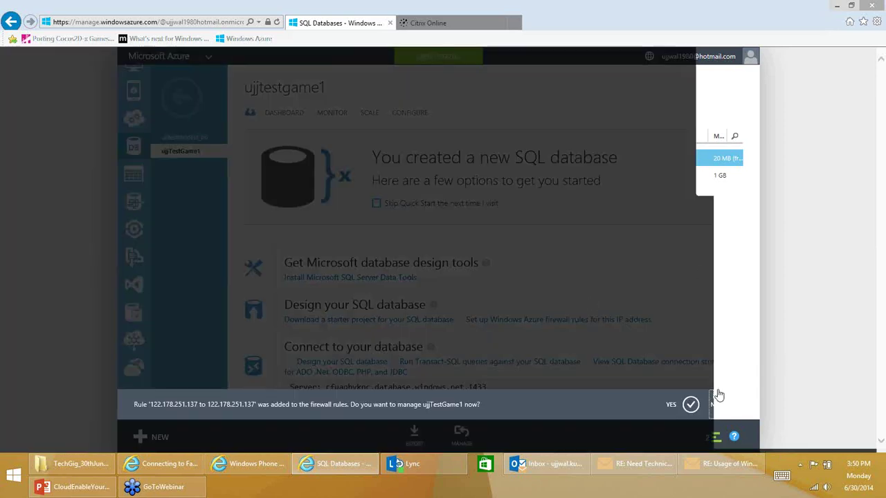
click(691, 406)
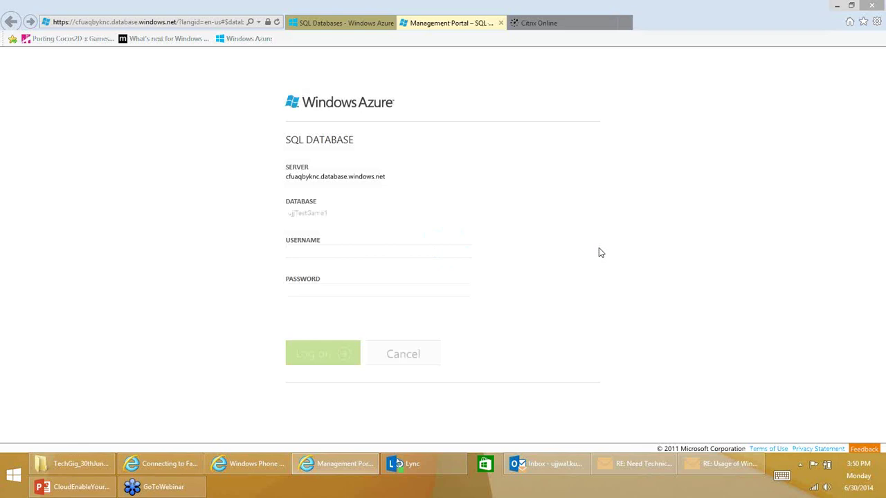
Sign in with the database login username and password, hit a connection error, and close the tab.
click(369, 254)
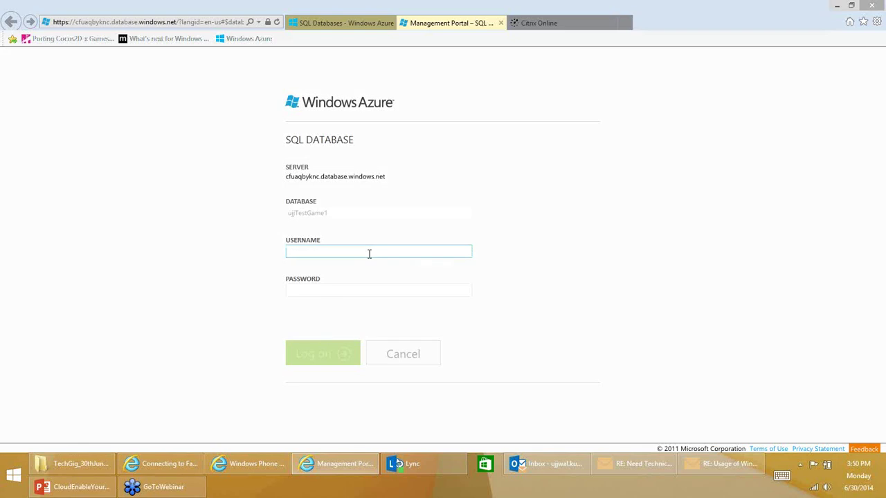
text(admin)
click(328, 293)
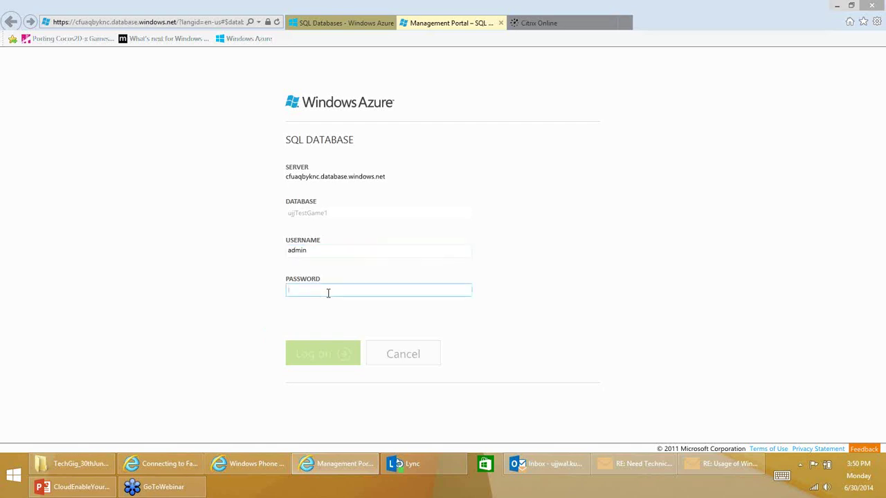
text(password1!)
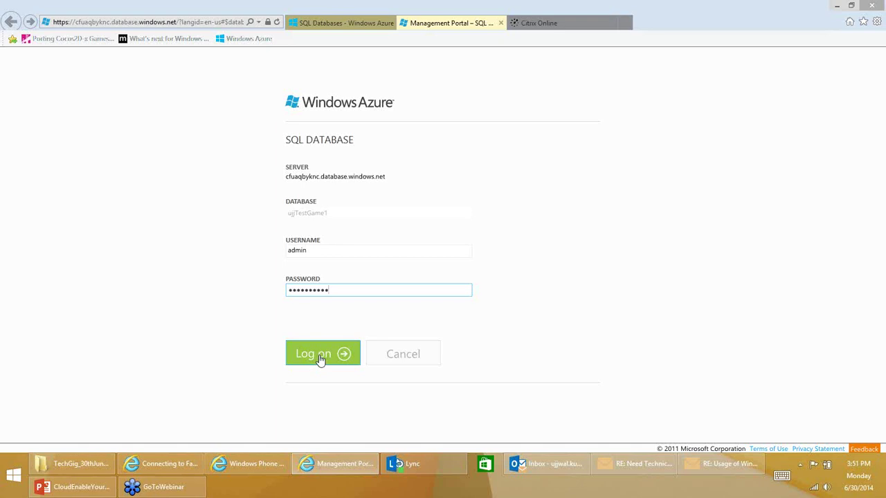
click(318, 357)
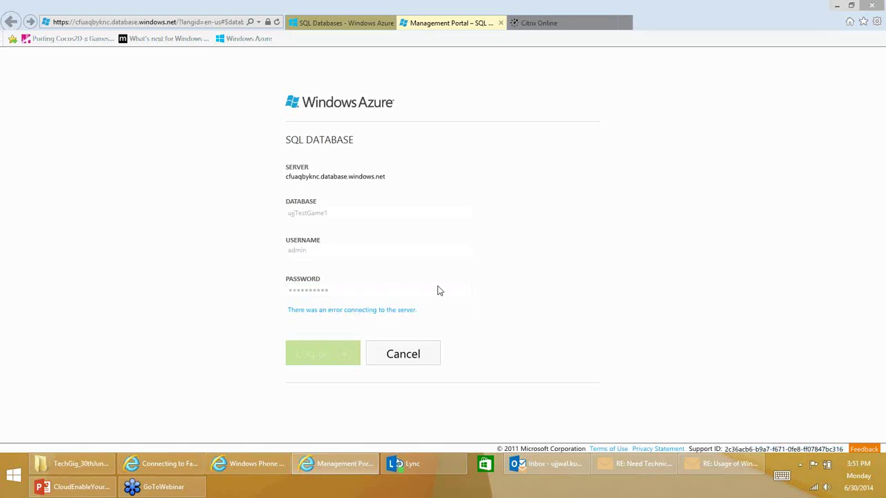
click(502, 24)
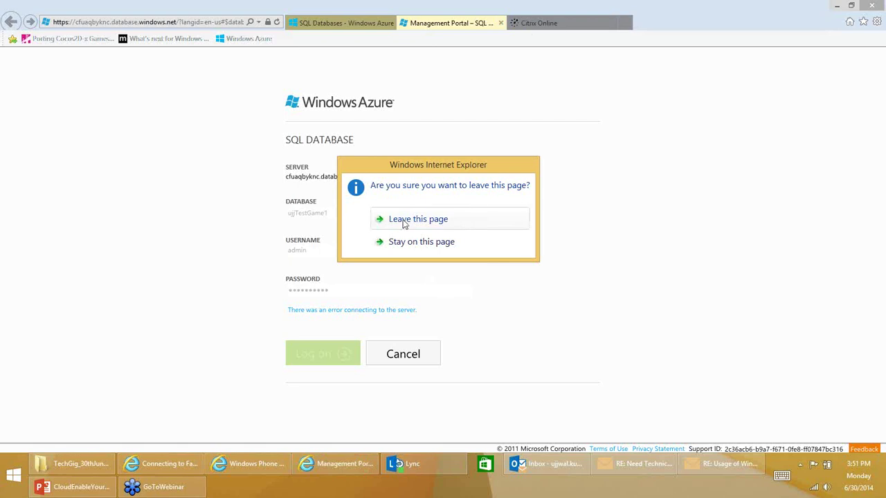
Leave the failed sign-in page and open ujjtestgame1's Monitor tab.
click(408, 219)
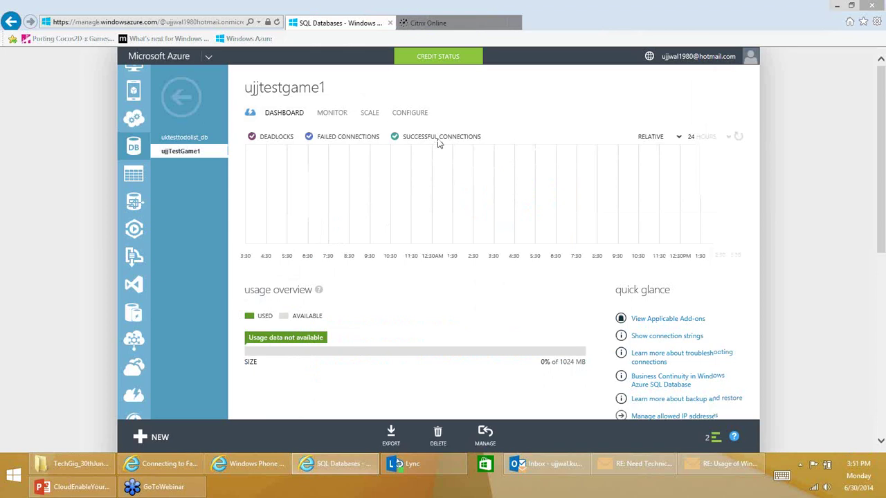
click(340, 120)
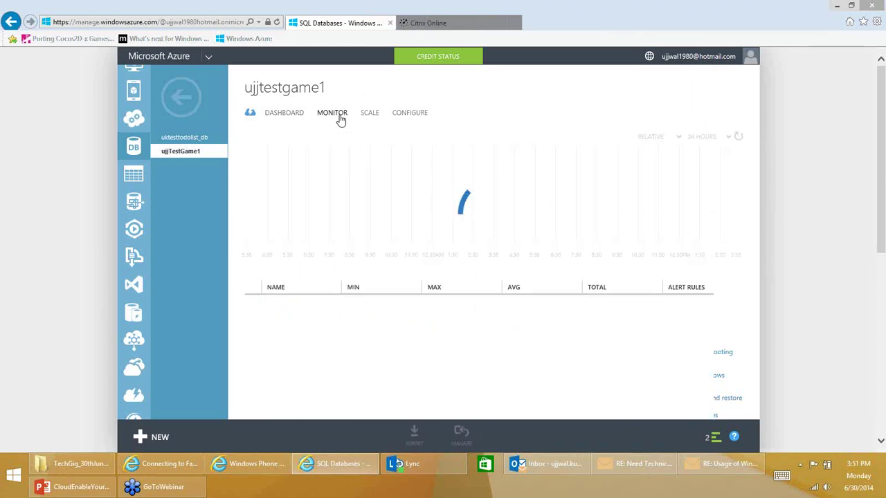